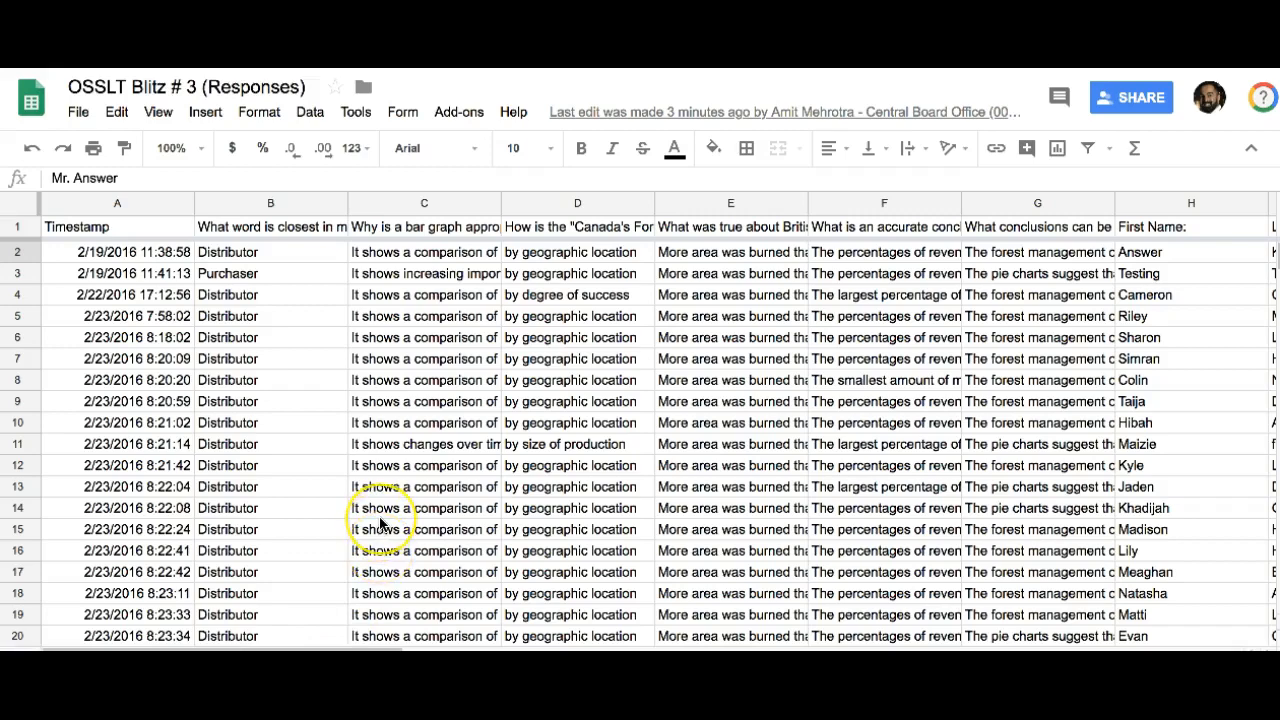
Step: Search the add-on store for the Save As Doc add-on
scroll(380, 530, right, 5)
scroll(377, 527, left, 5)
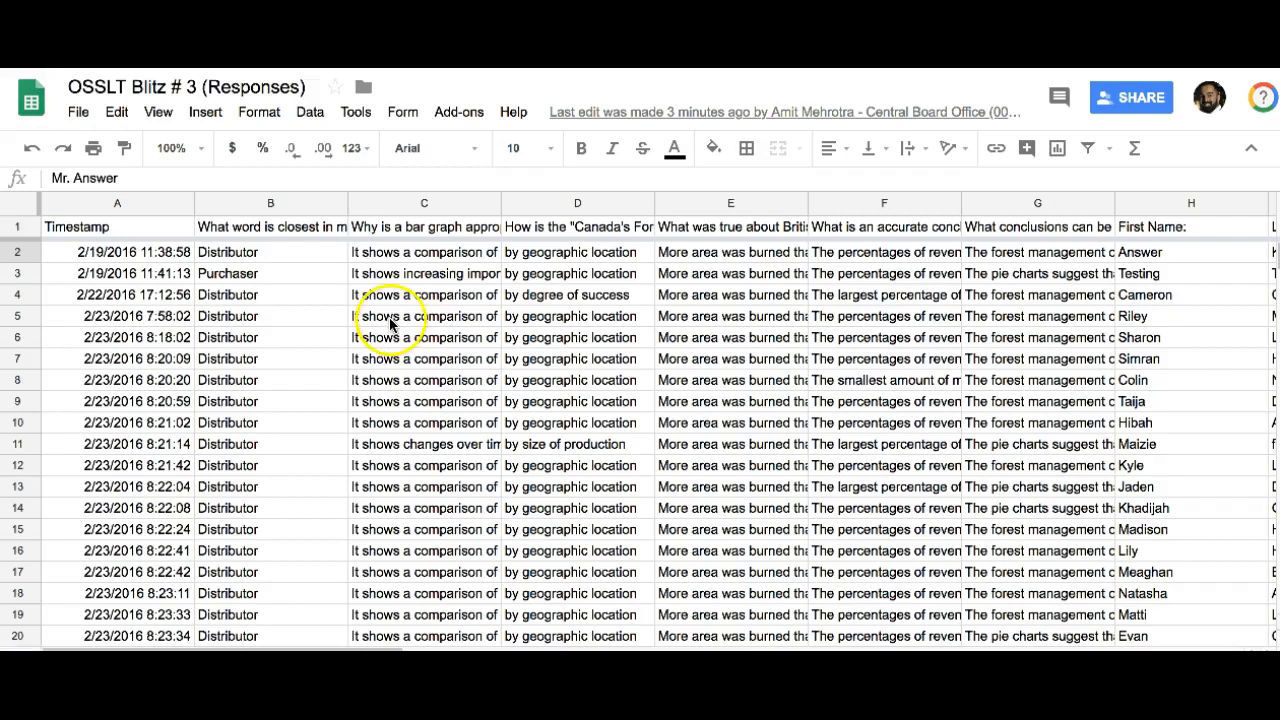
click(456, 114)
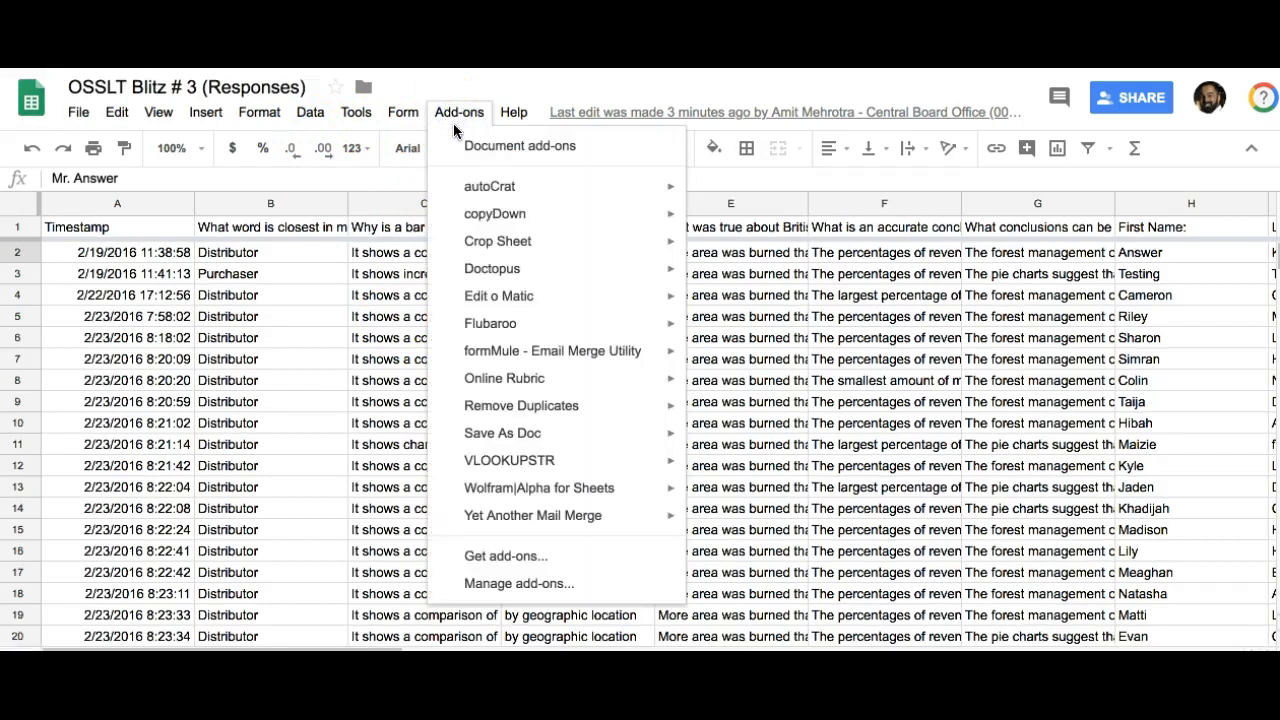
click(500, 556)
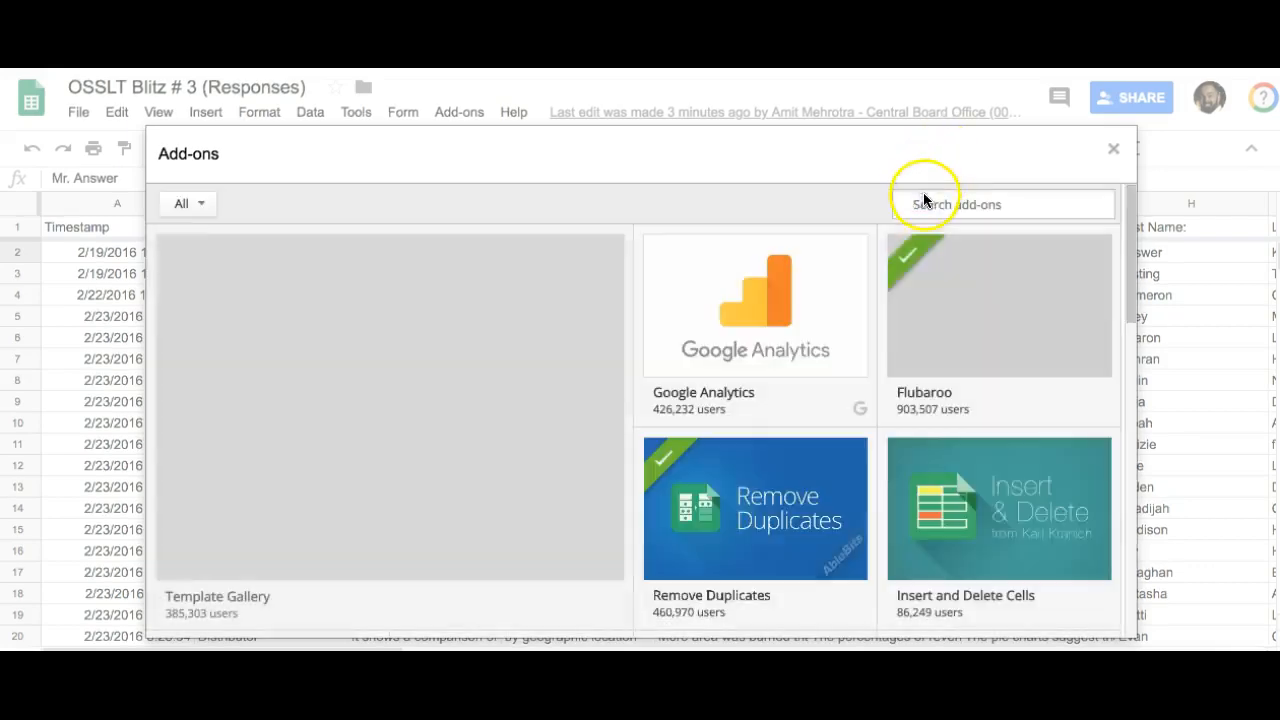
click(923, 200)
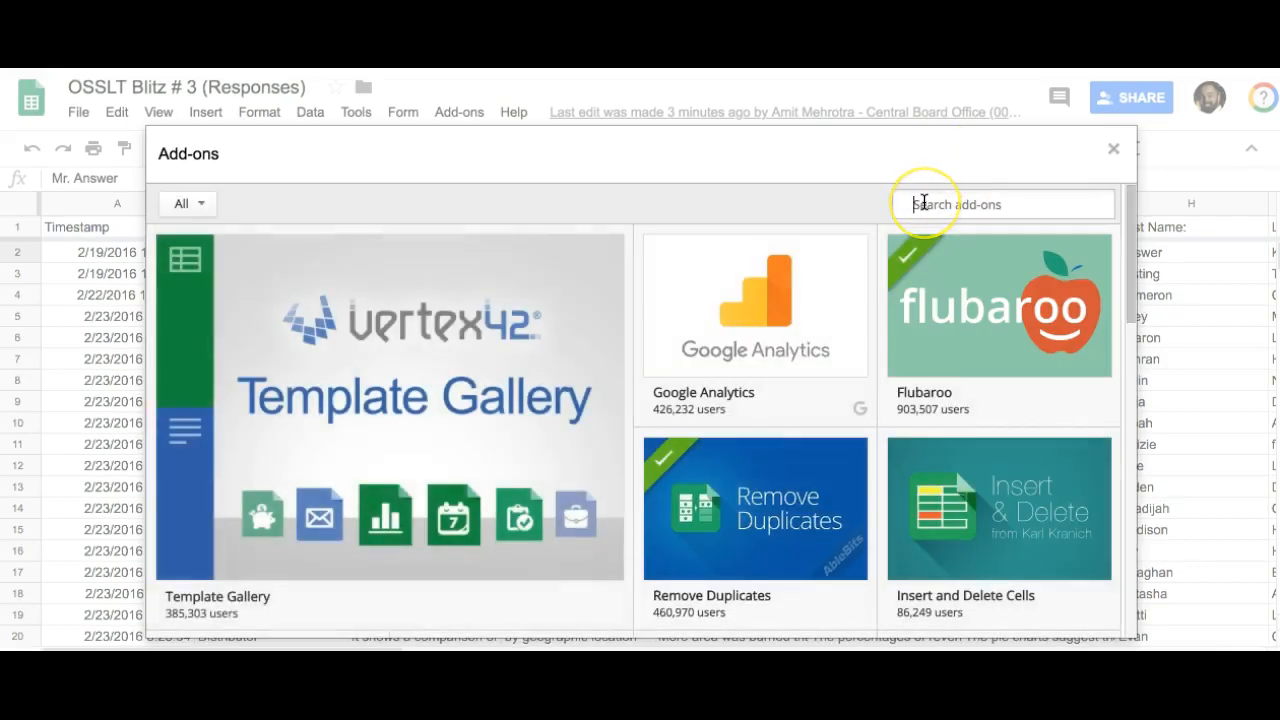
text(save as )
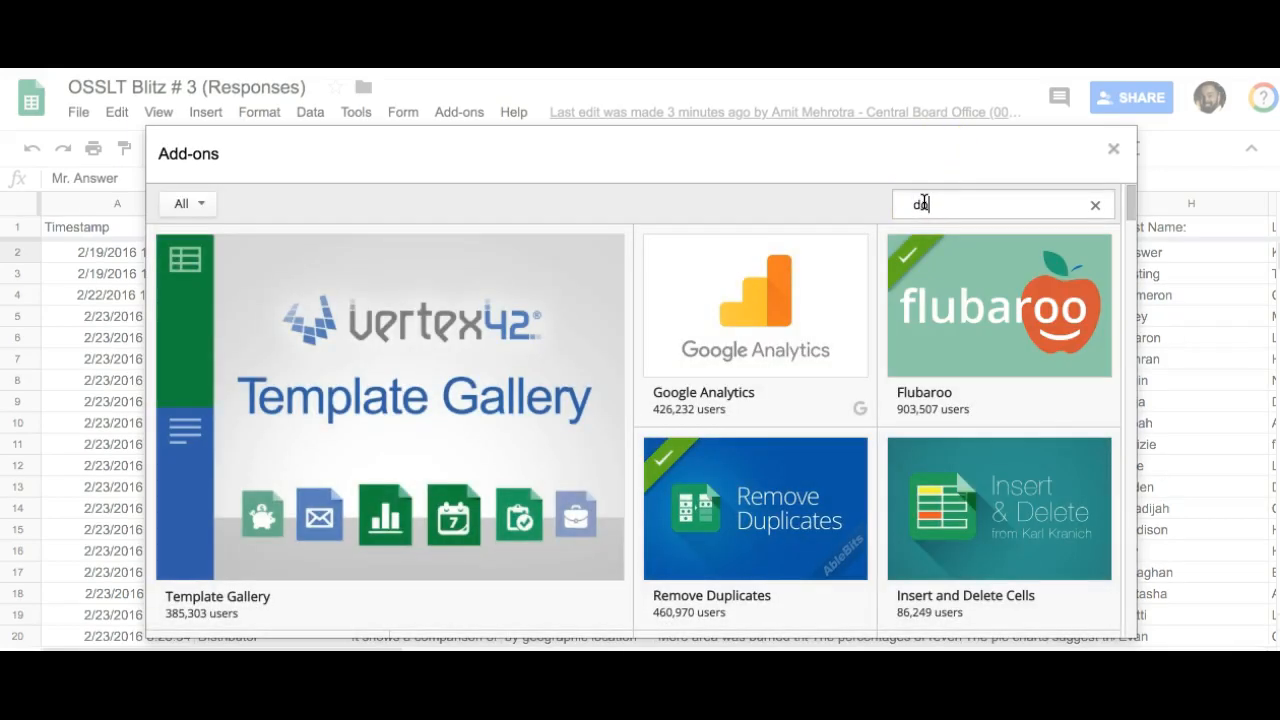
text(doc)
key(Return)
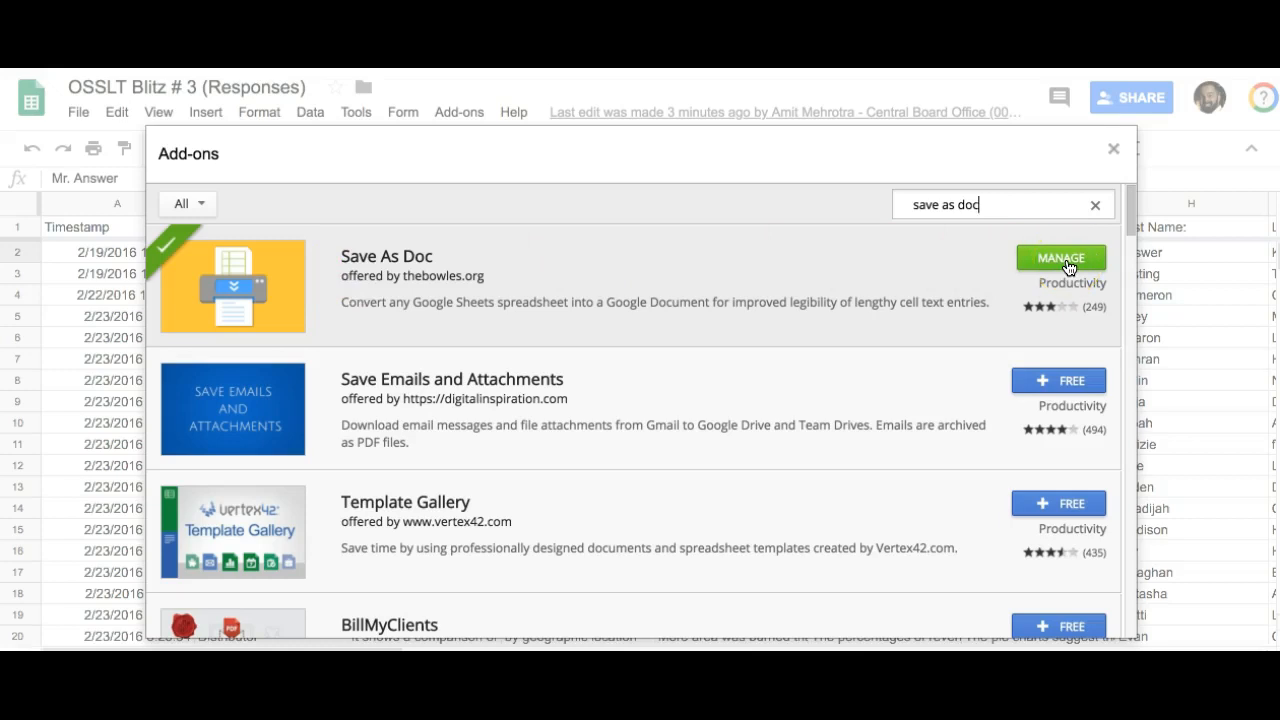
click(1040, 386)
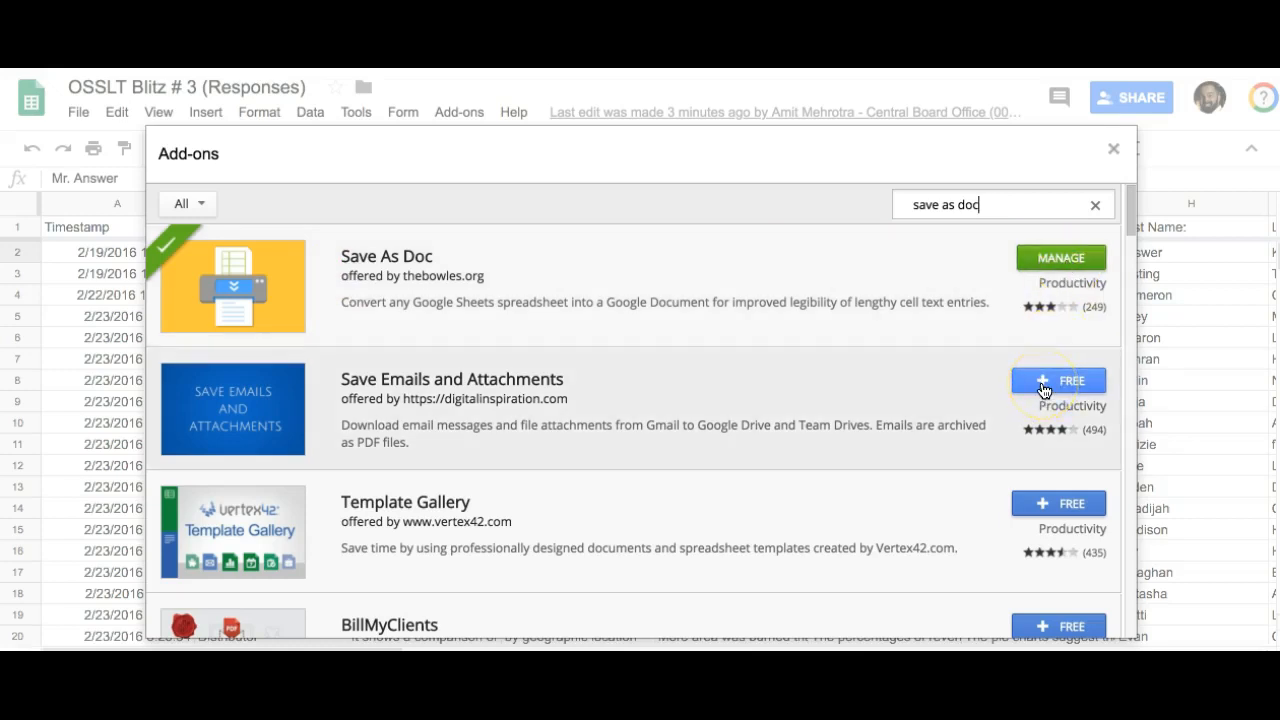
click(1020, 300)
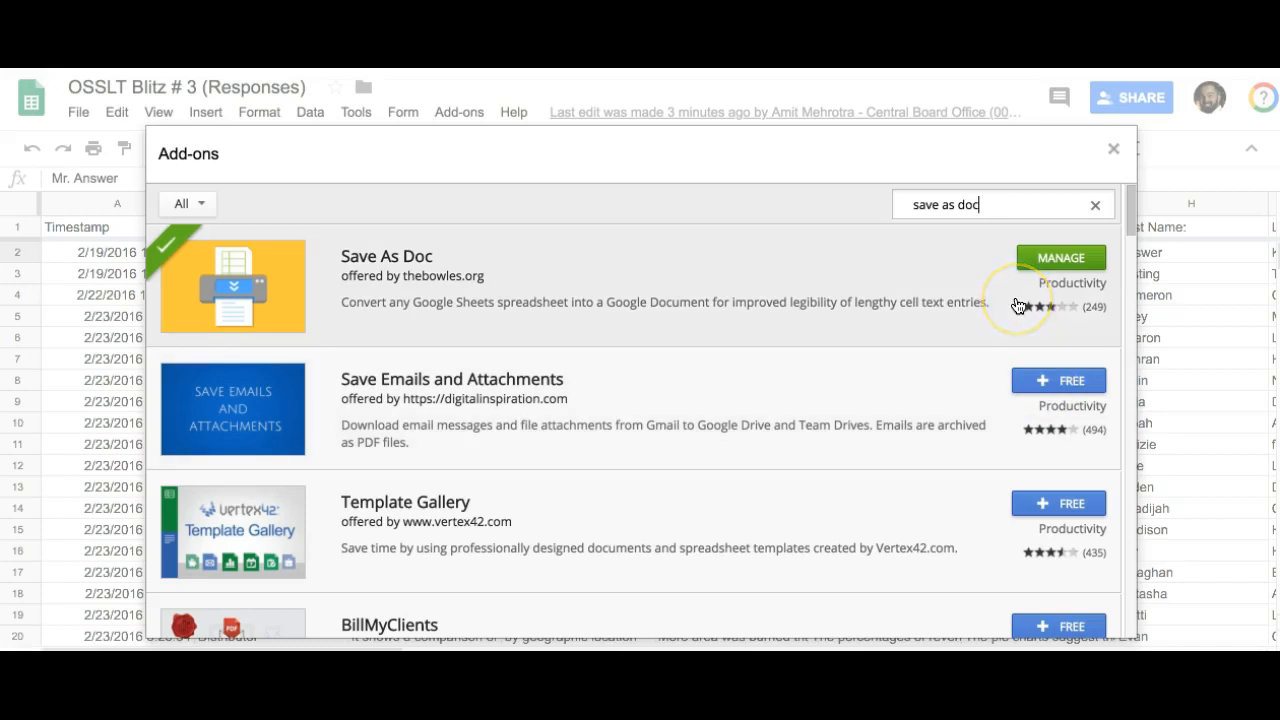
click(1111, 148)
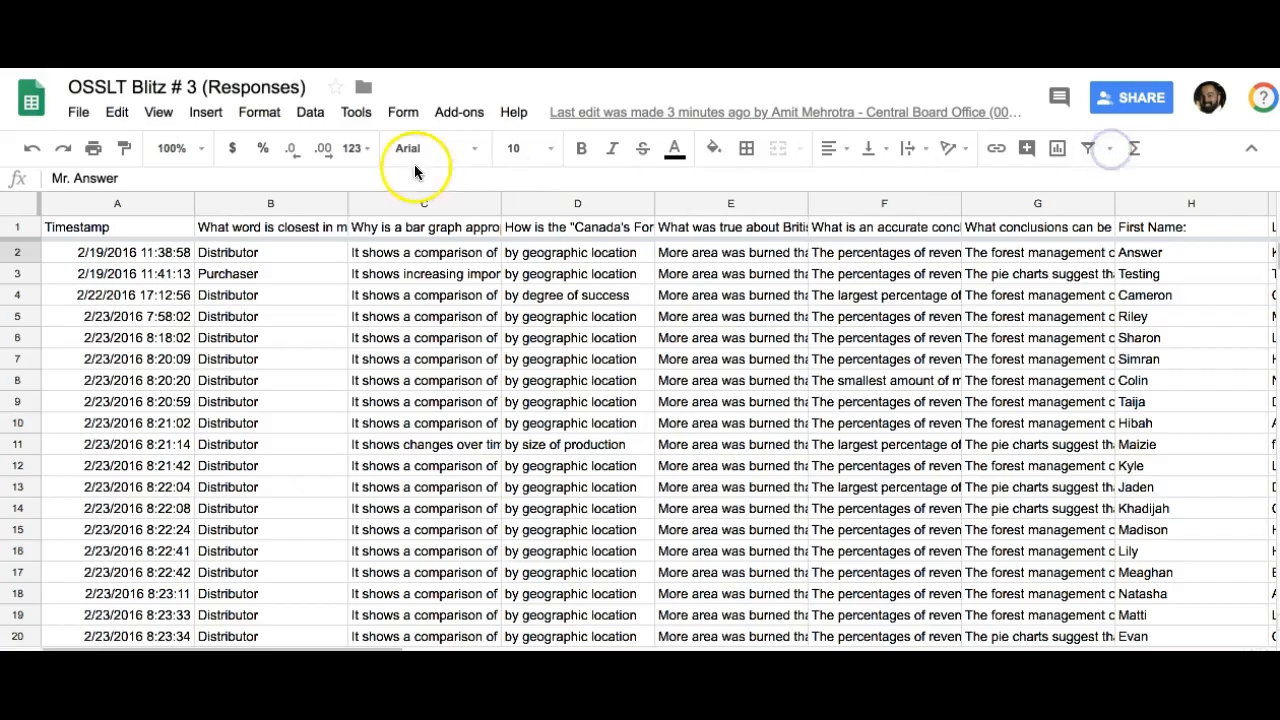
click(452, 112)
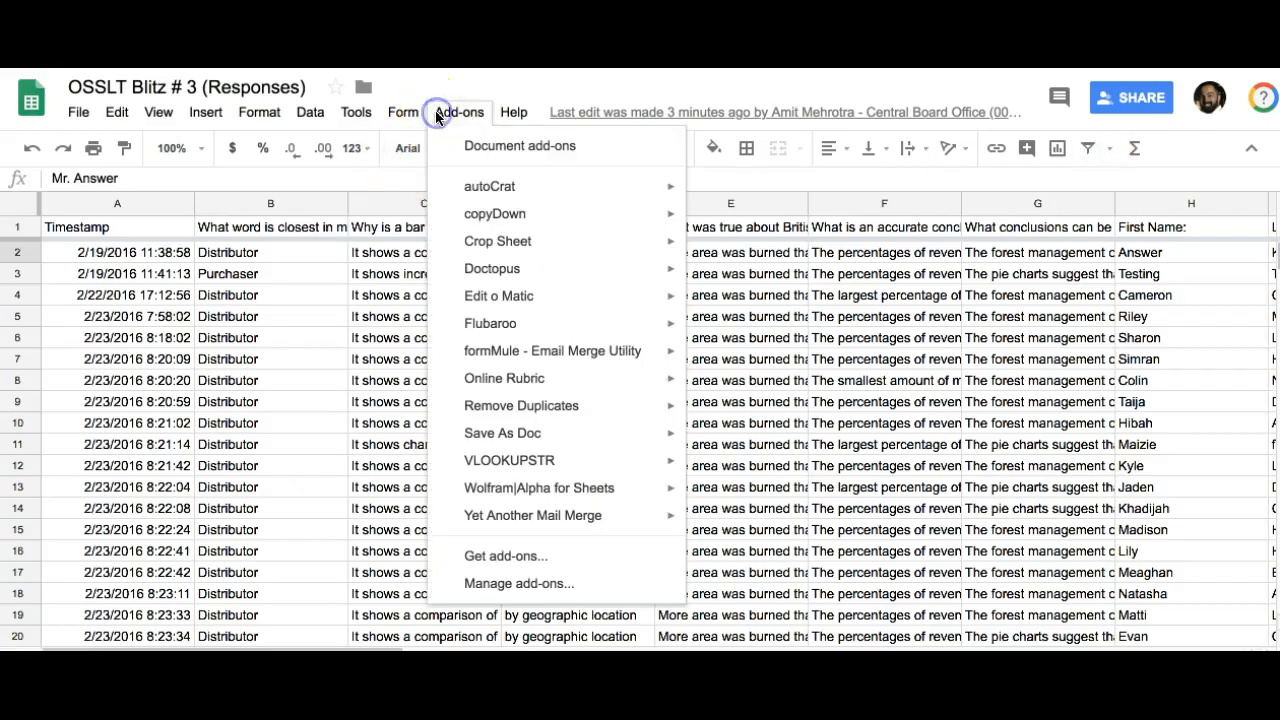
click(499, 443)
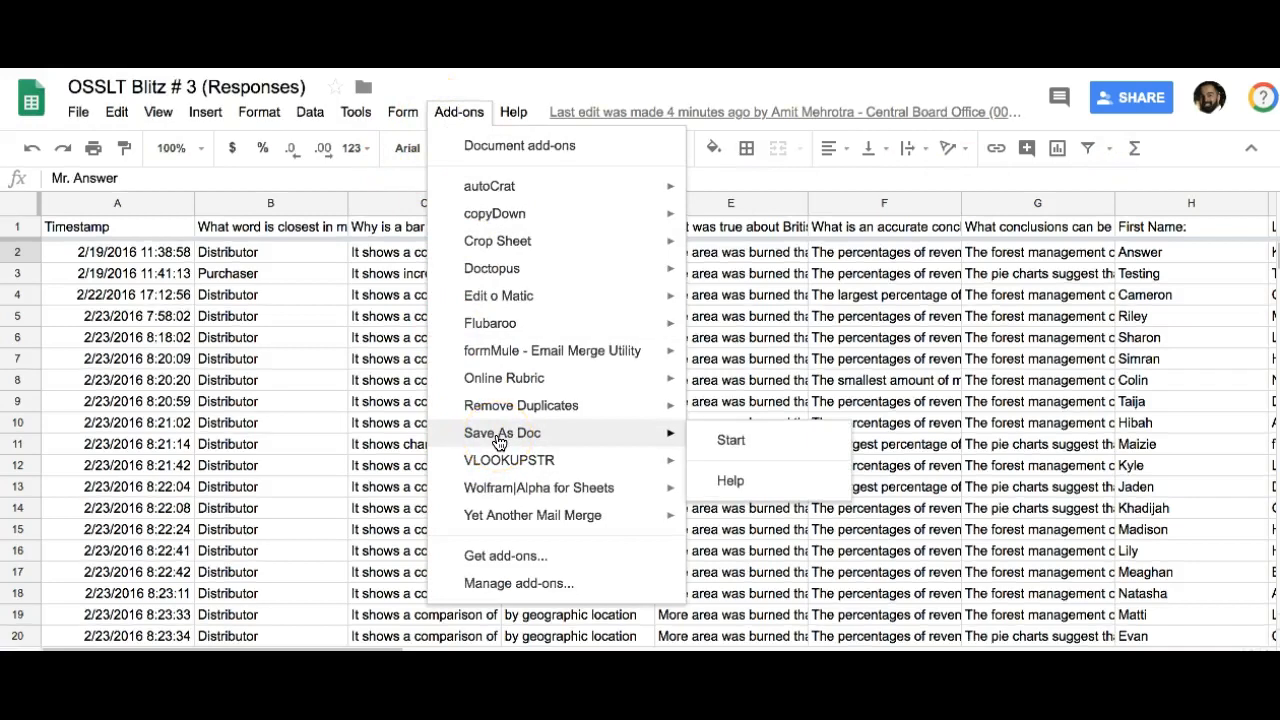
click(364, 425)
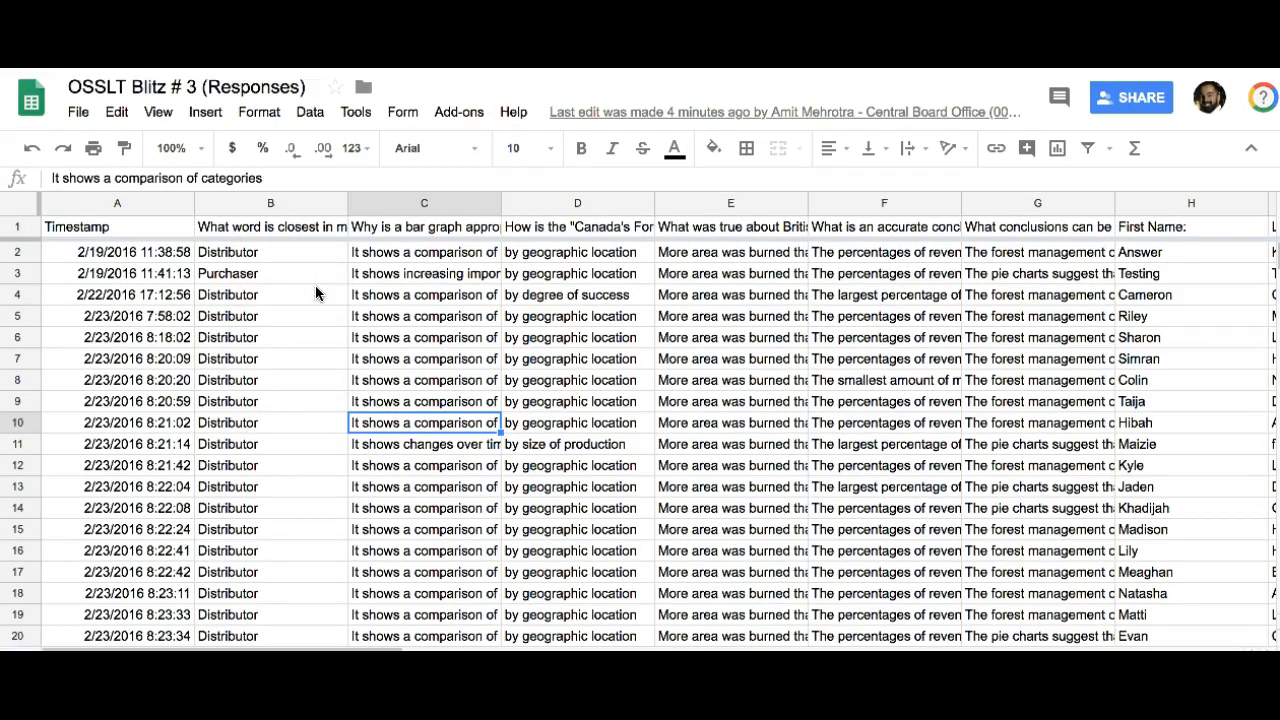
Step: Select the responses from column B to H, rows 1 to 23, and start the Save As Doc add-on
click(284, 238)
drag(258, 231, 1183, 628)
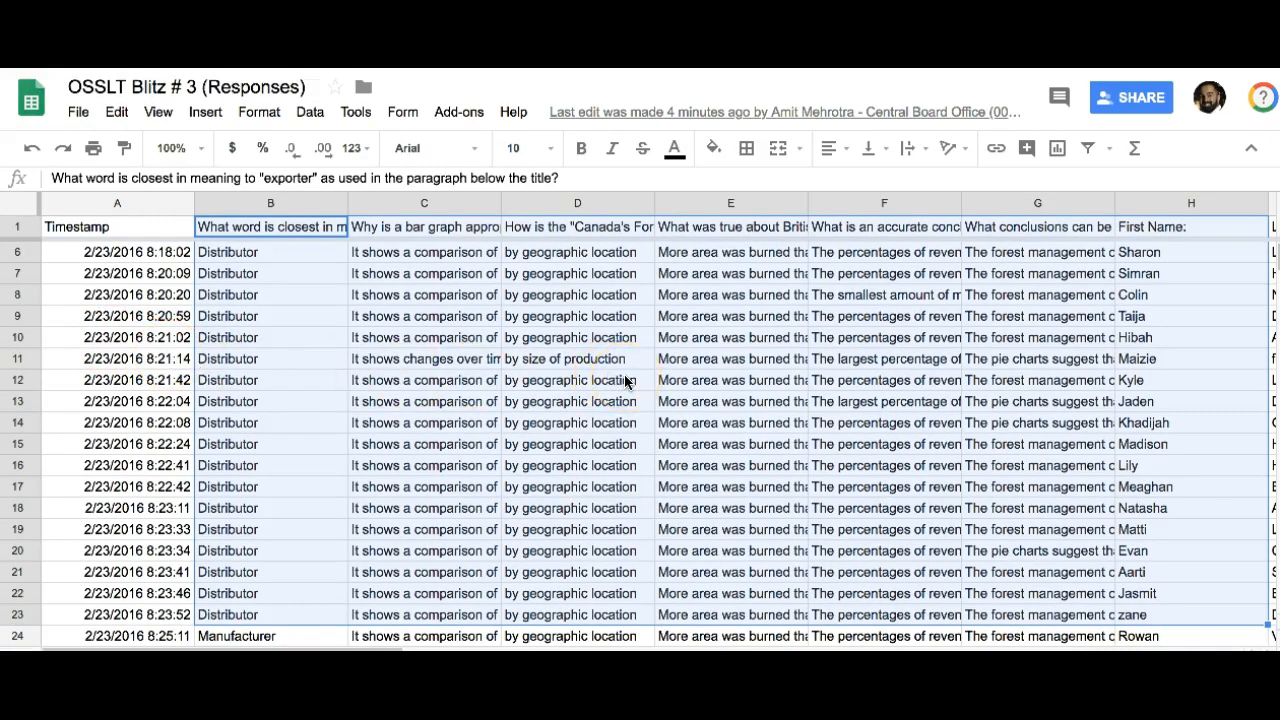
click(459, 111)
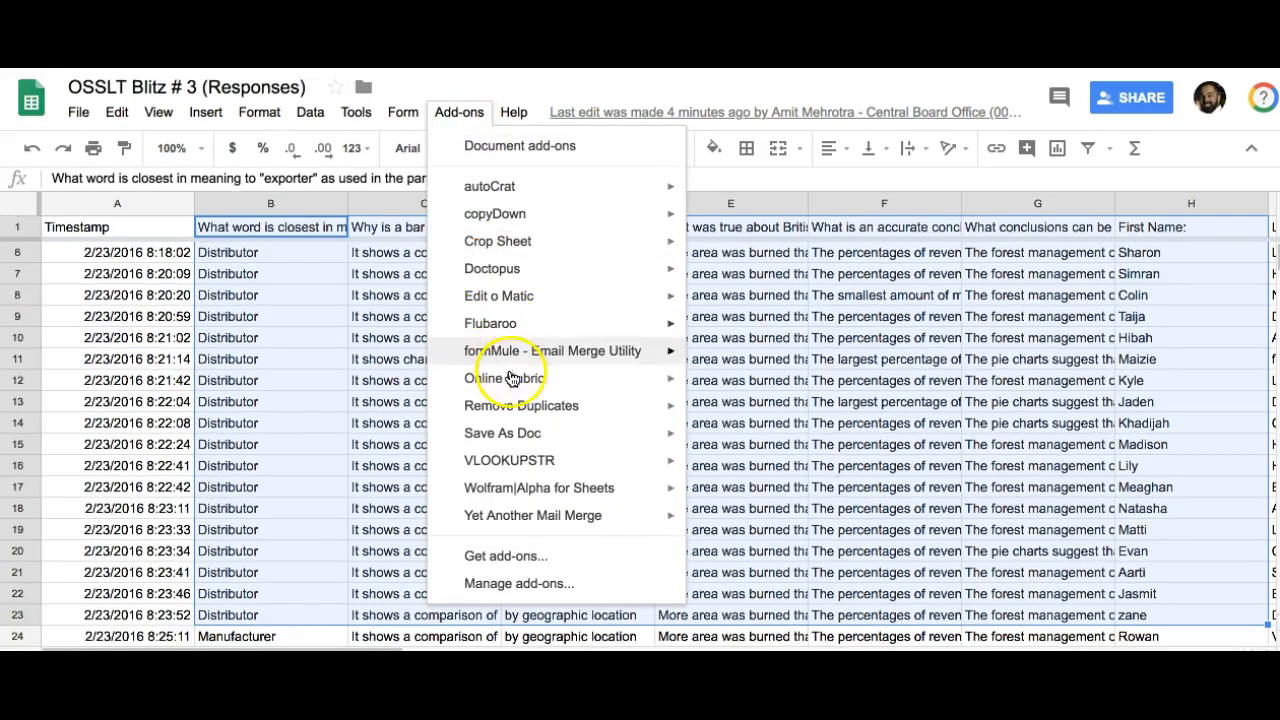
mouse_move(531, 447)
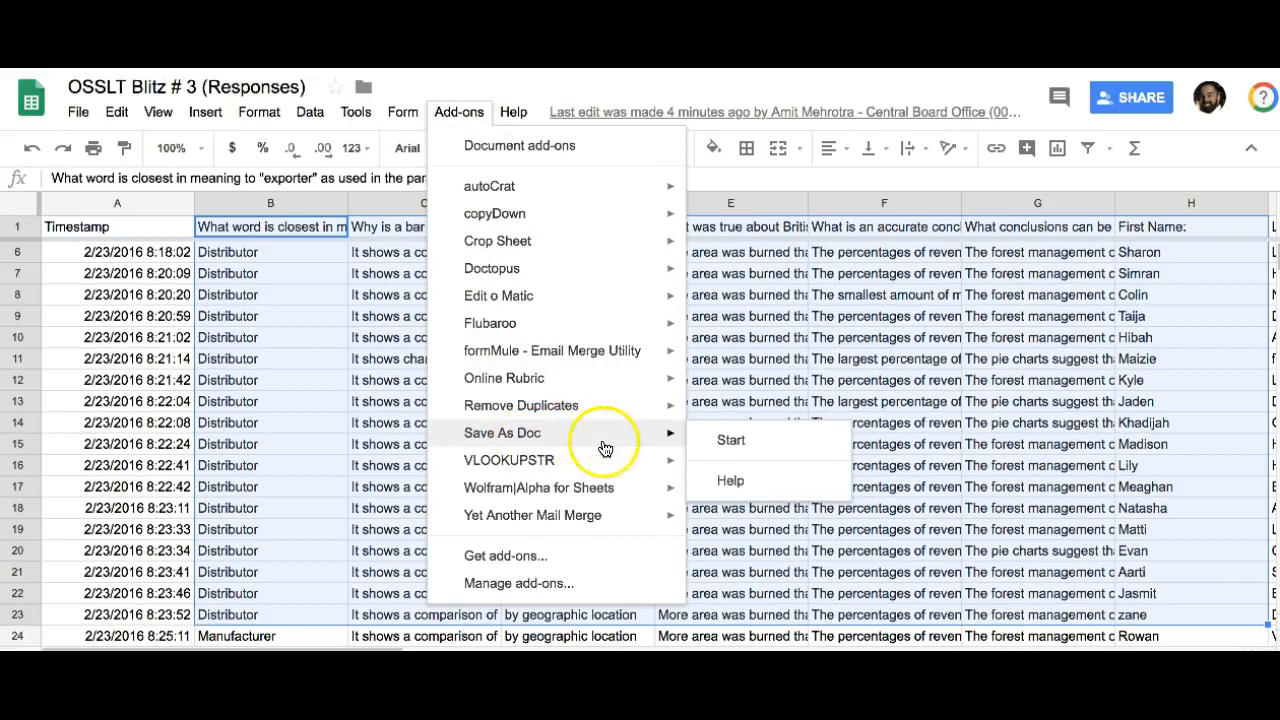
click(723, 446)
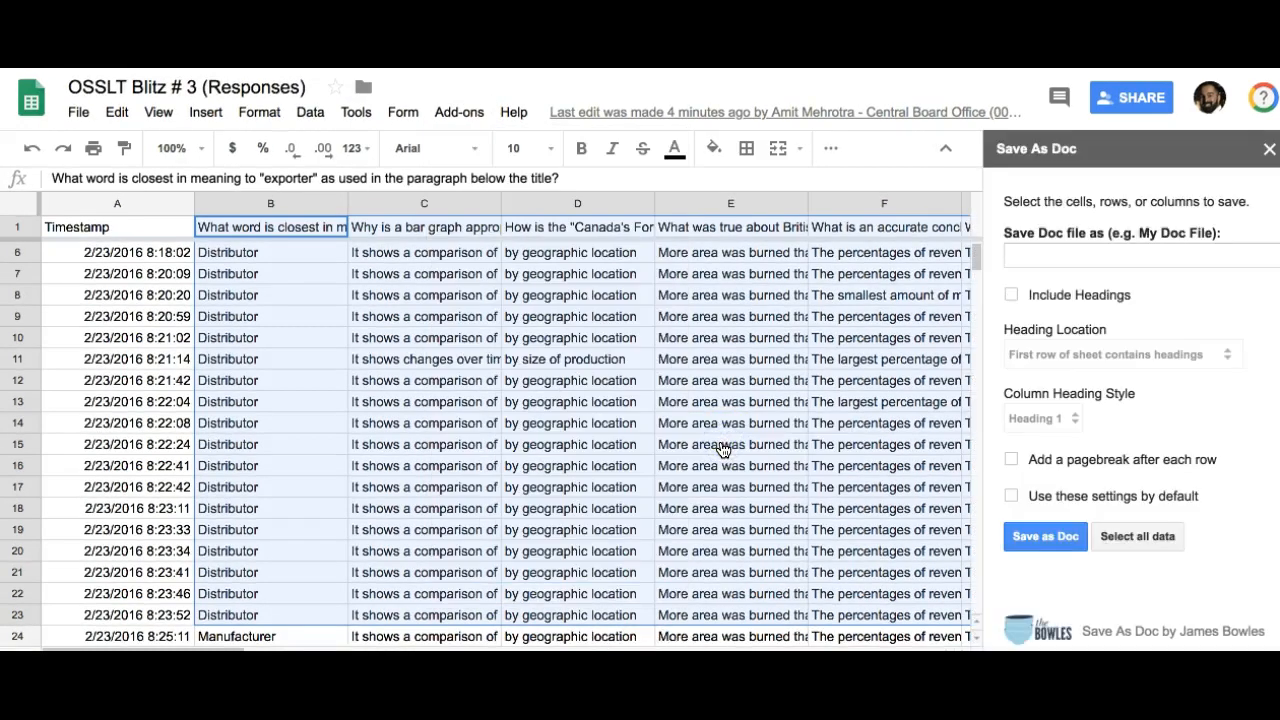
Step: Name the doc file OSSLT Blitz # 3 Responses and enable Include Headings and a page break after each row
click(1031, 260)
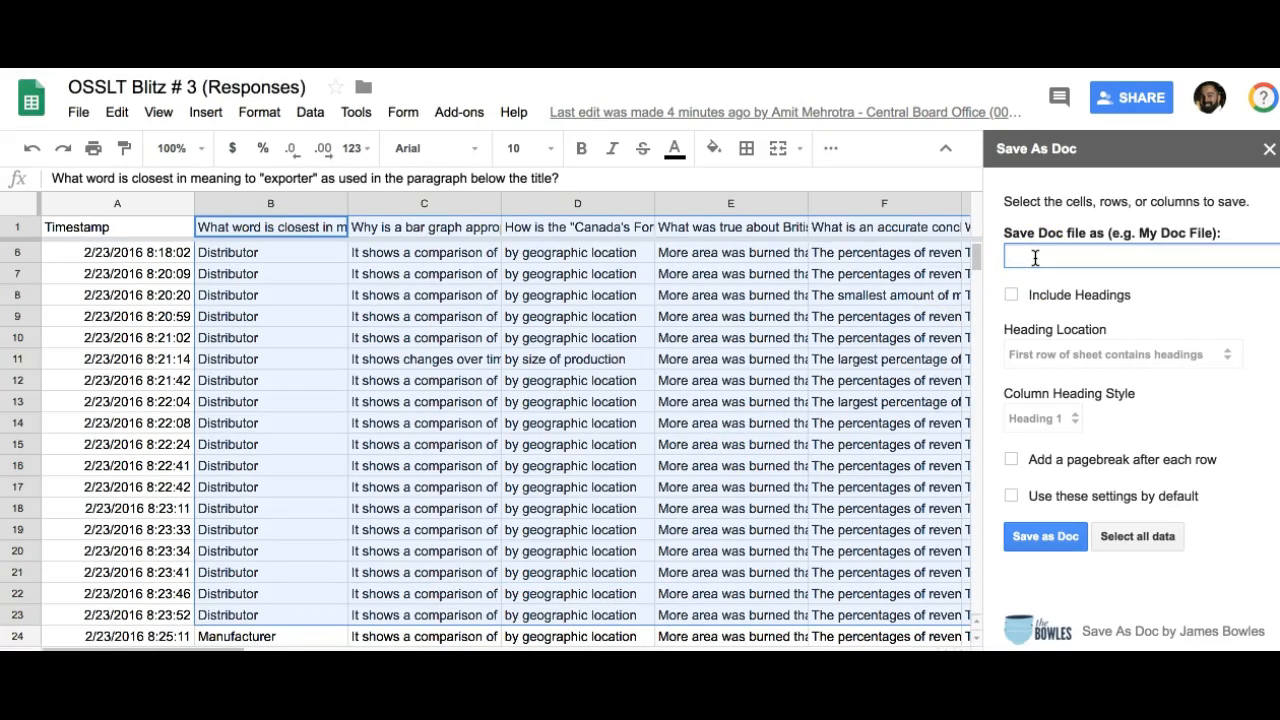
text(OSSLT Blitz # 3 Responses)
click(1012, 295)
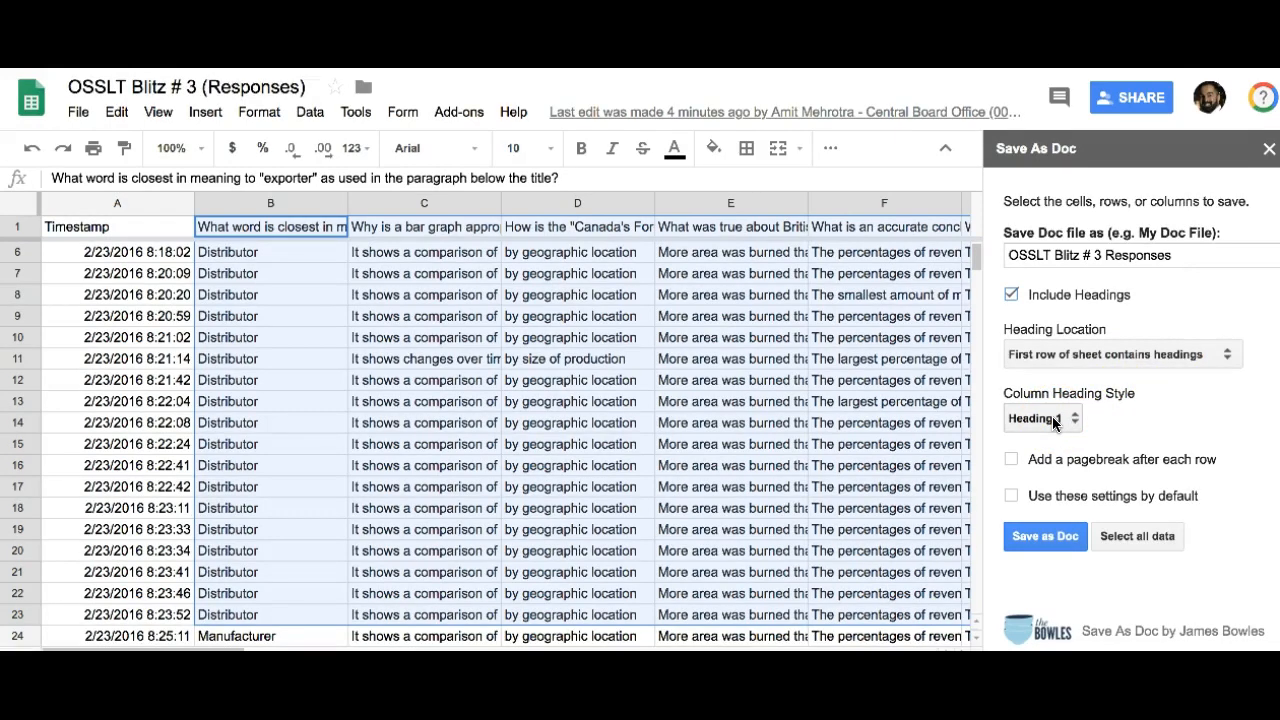
click(1012, 460)
Step: Save the selection as a doc and open the created document
click(1041, 538)
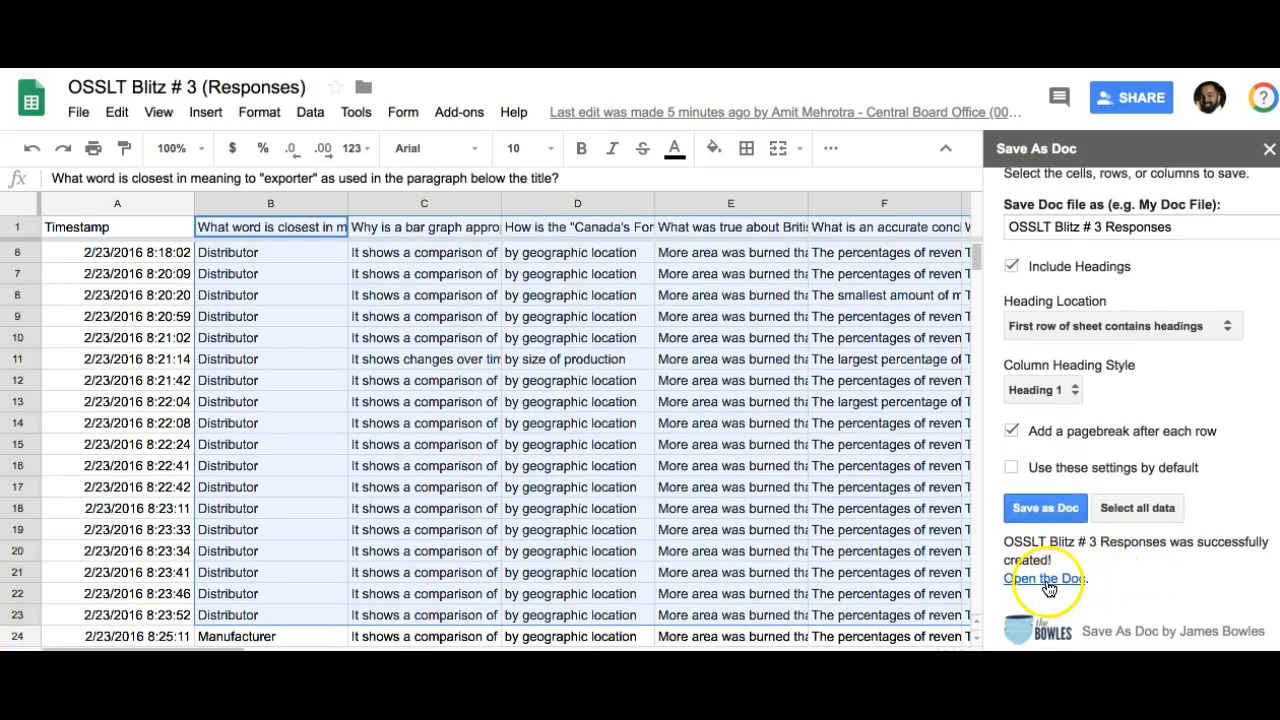
click(1050, 584)
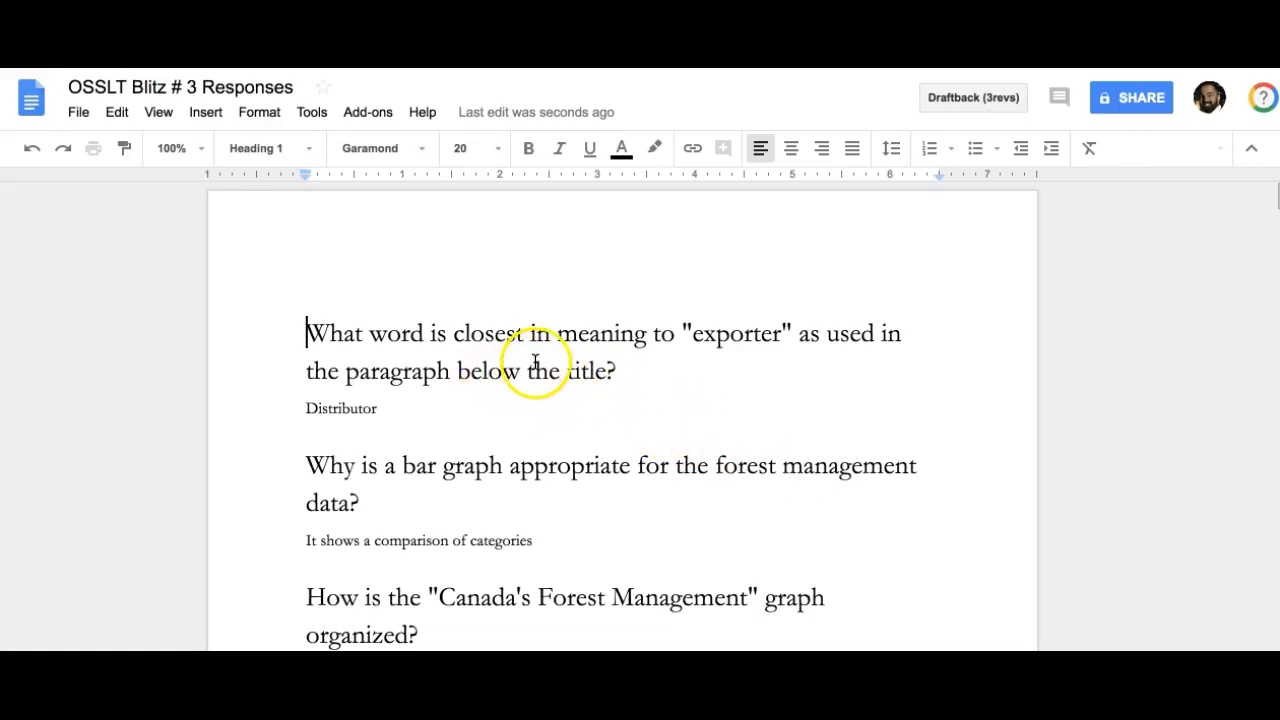
Step: Review the generated document's pages and return to the spreadsheet
scroll(532, 362, down, 1)
scroll(532, 362, down, 5)
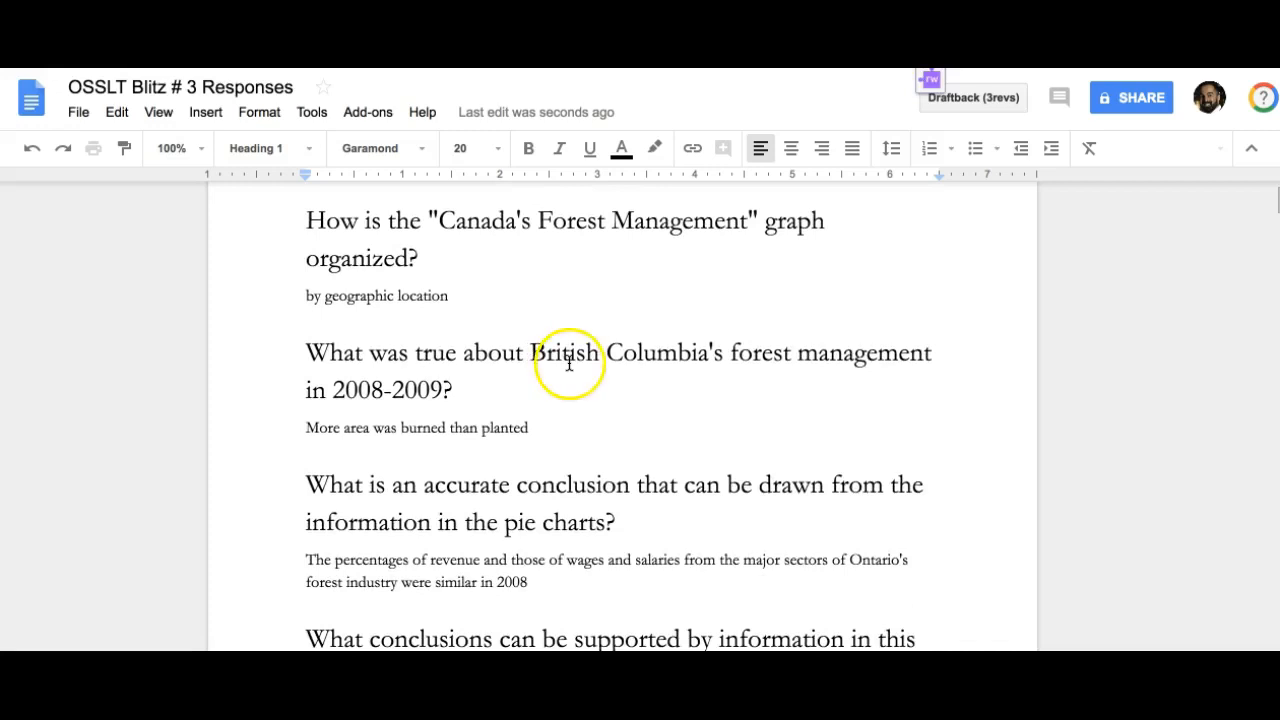
scroll(600, 438, down, 12)
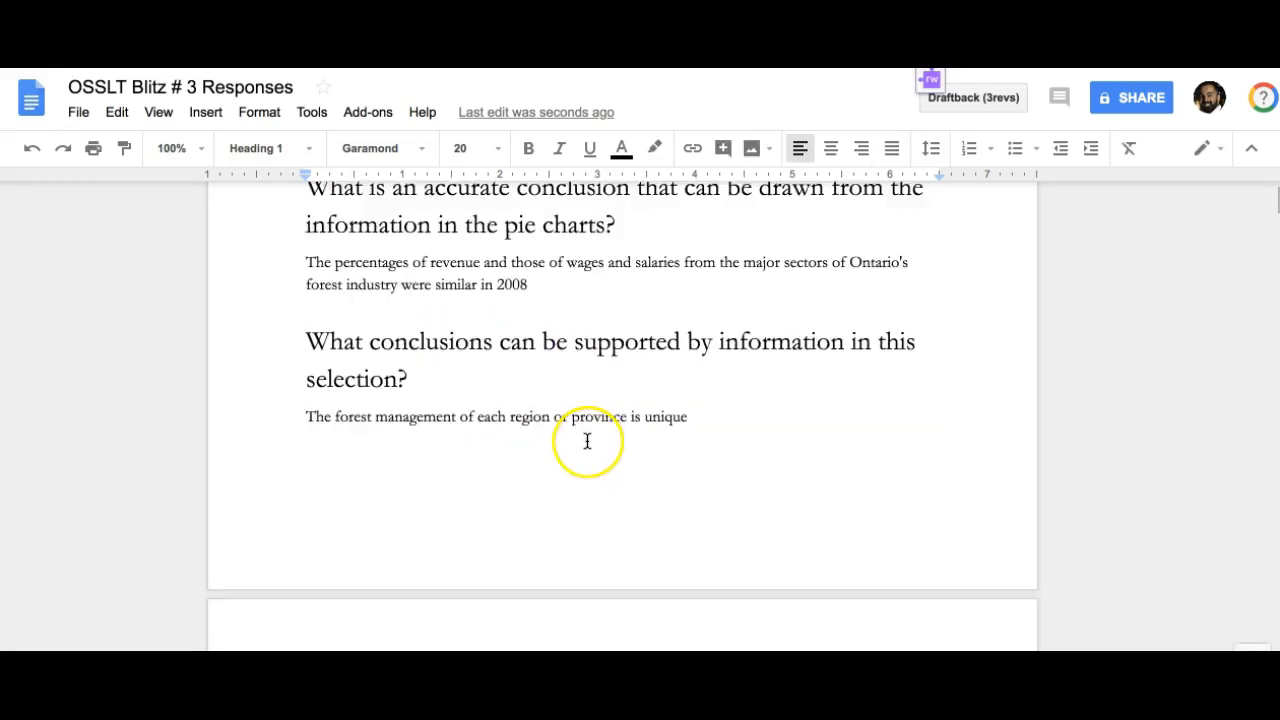
scroll(587, 441, down, 5)
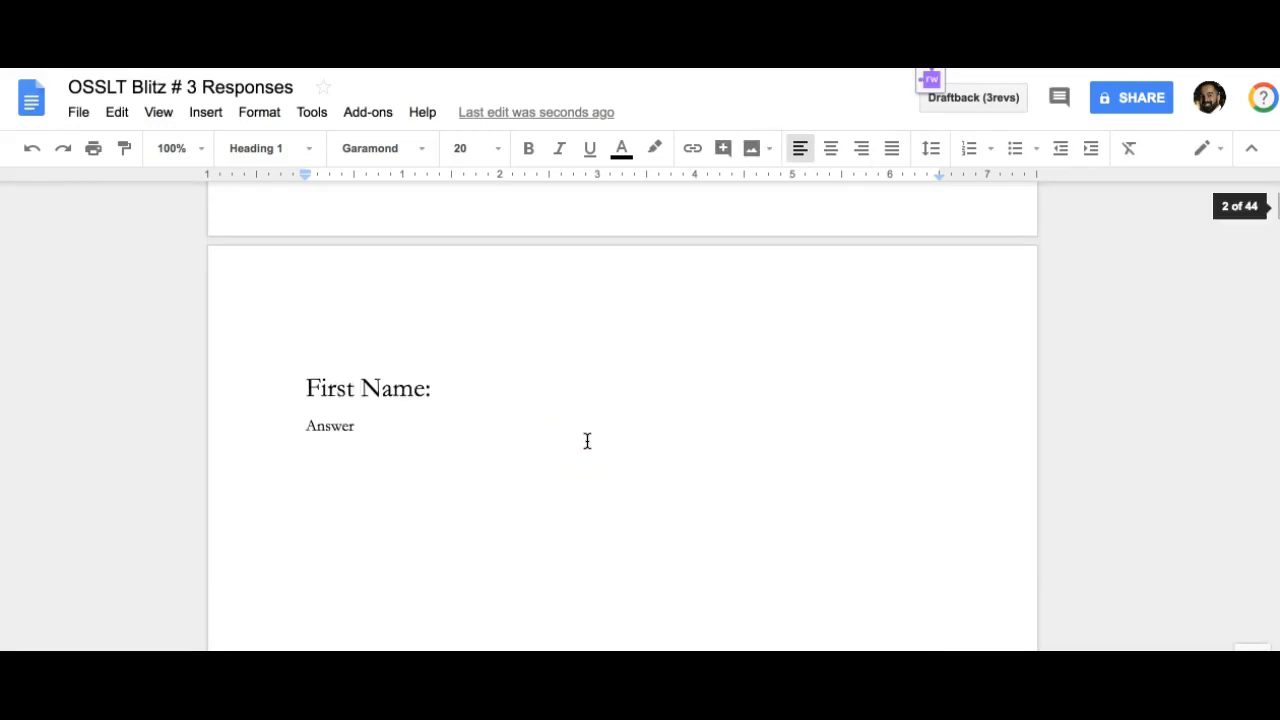
scroll(567, 436, up, 1)
scroll(567, 436, down, 4)
scroll(567, 436, down, 15)
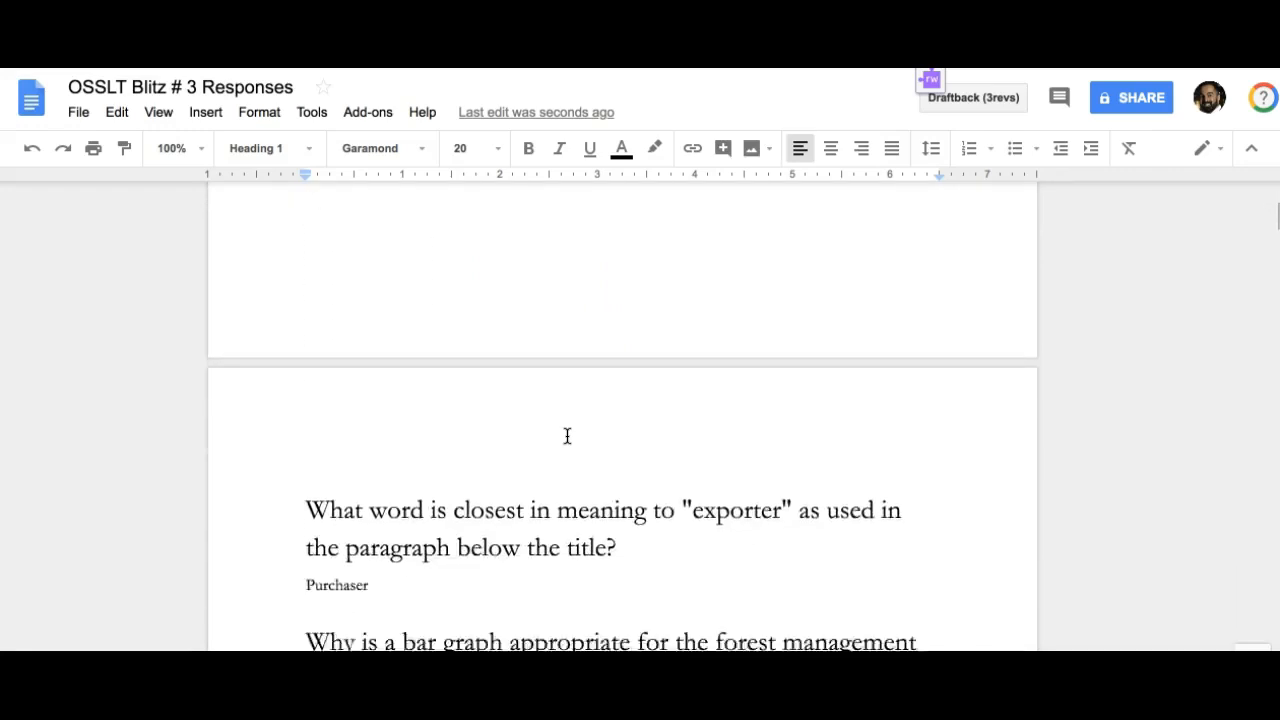
scroll(563, 437, down, 15)
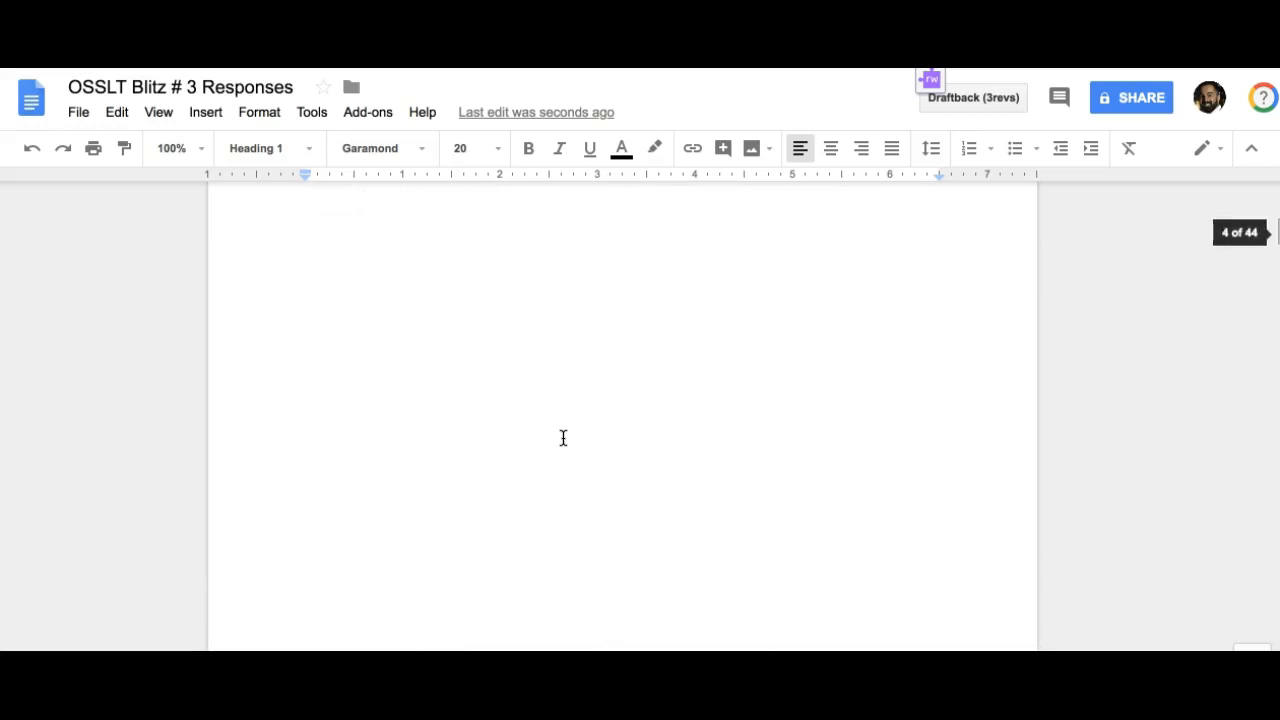
scroll(563, 437, down, 15)
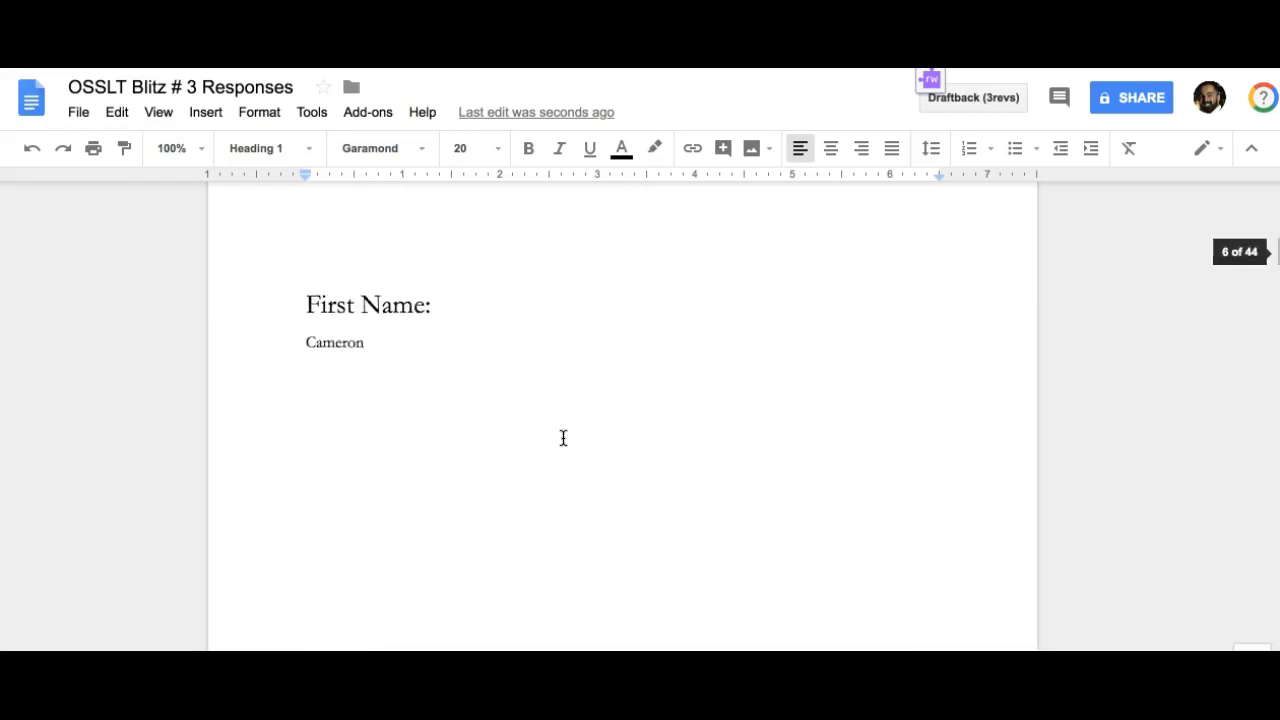
scroll(563, 437, down, 5)
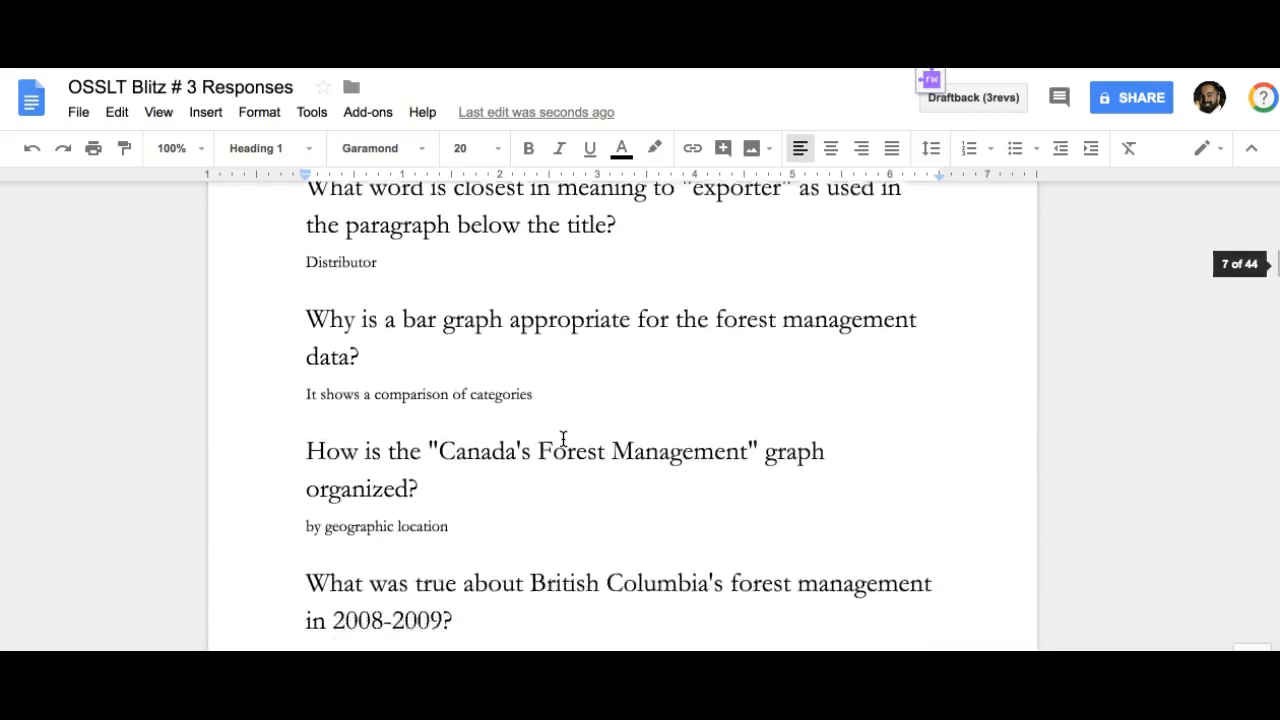
scroll(563, 438, up, 8)
scroll(563, 437, up, 20)
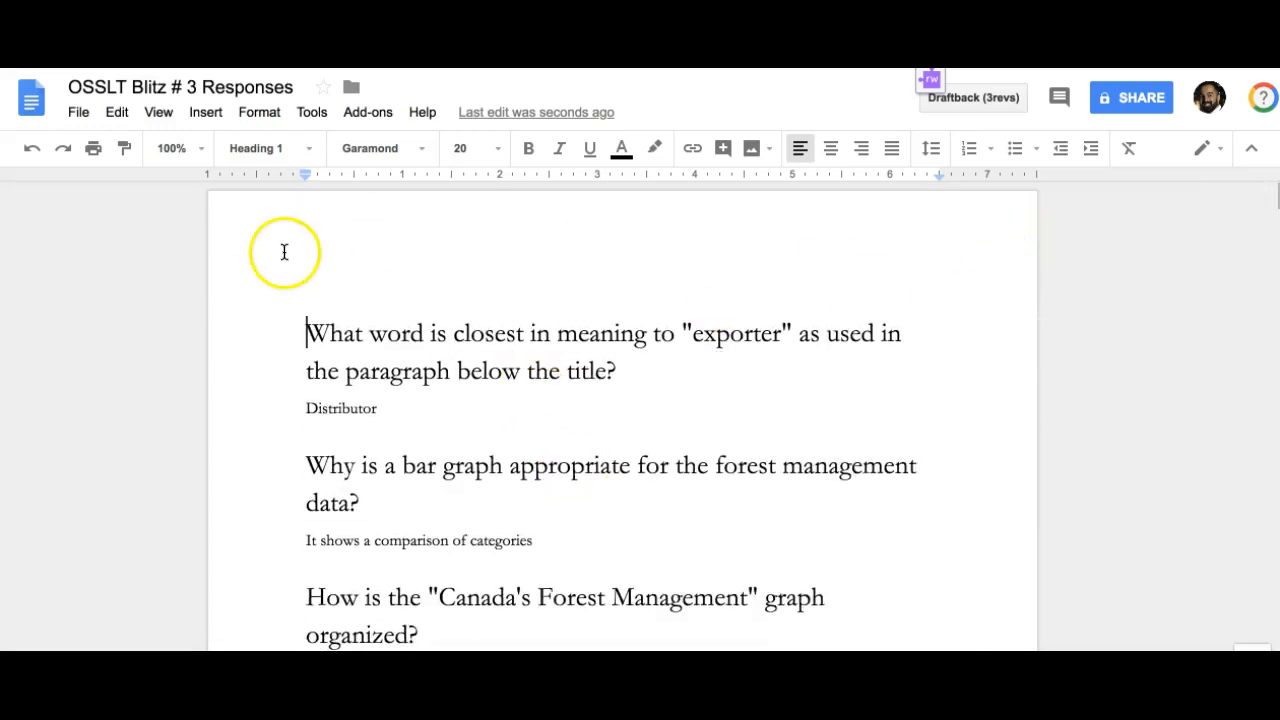
click(200, 30)
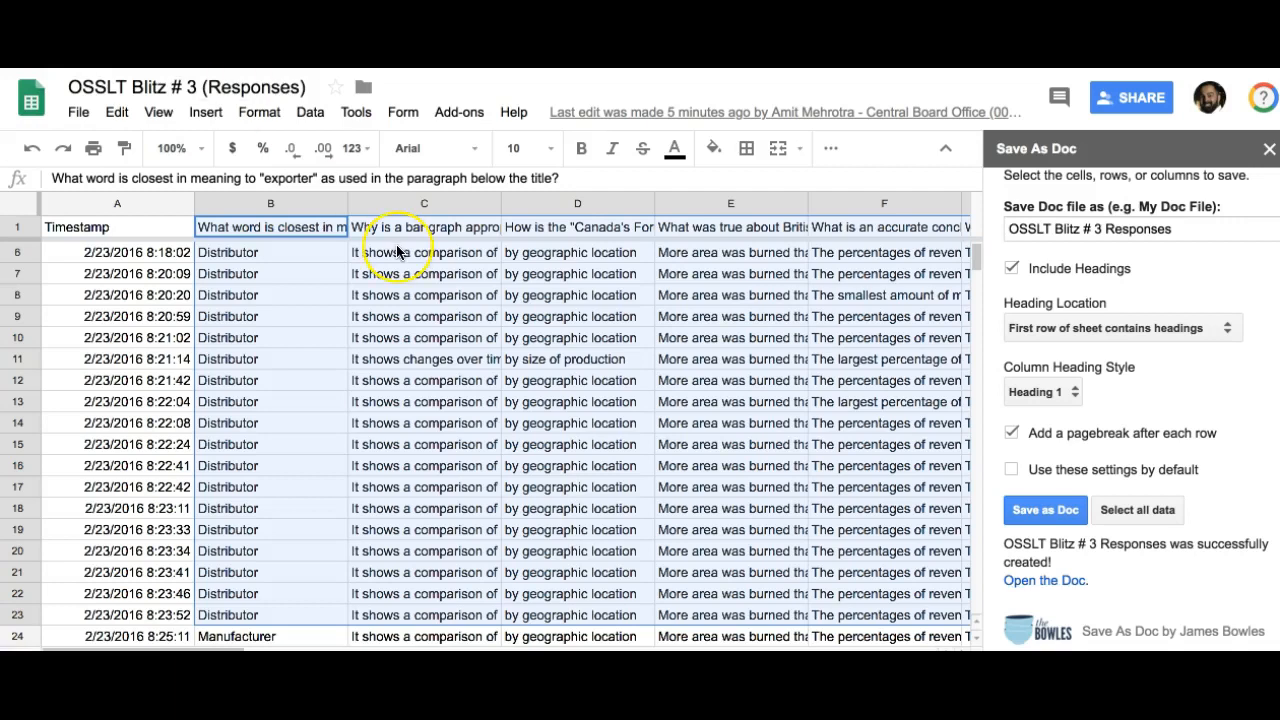